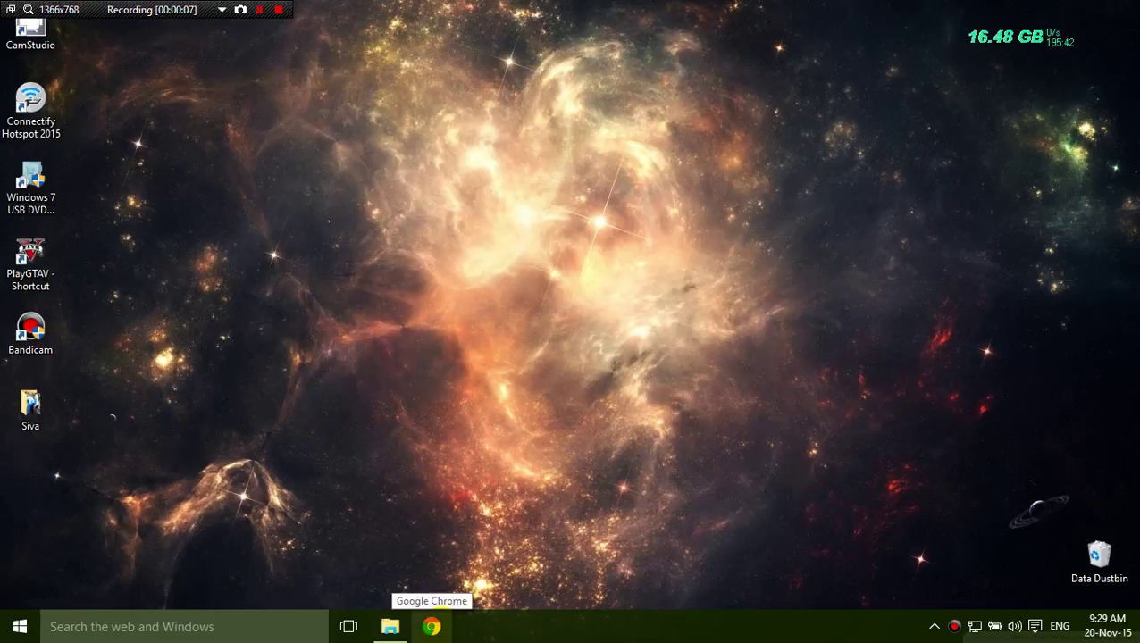
Launch Chrome and load the router admin address 192.168.0.1
{"action": "left_click", "coordinate": [432, 626]}
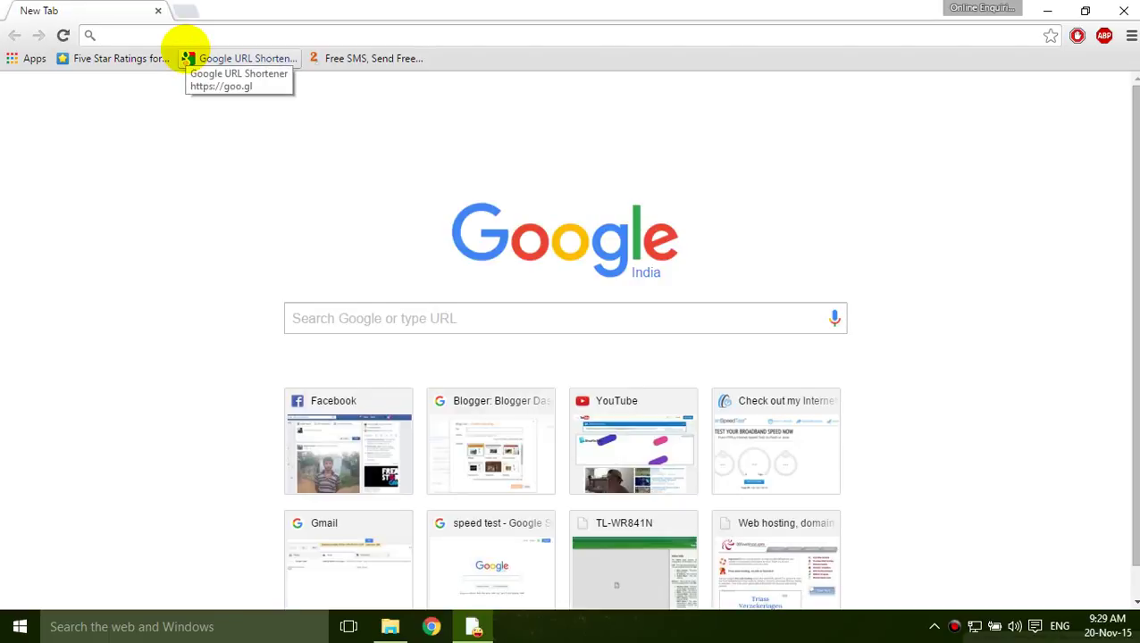
{"action": "type", "text": "19"}
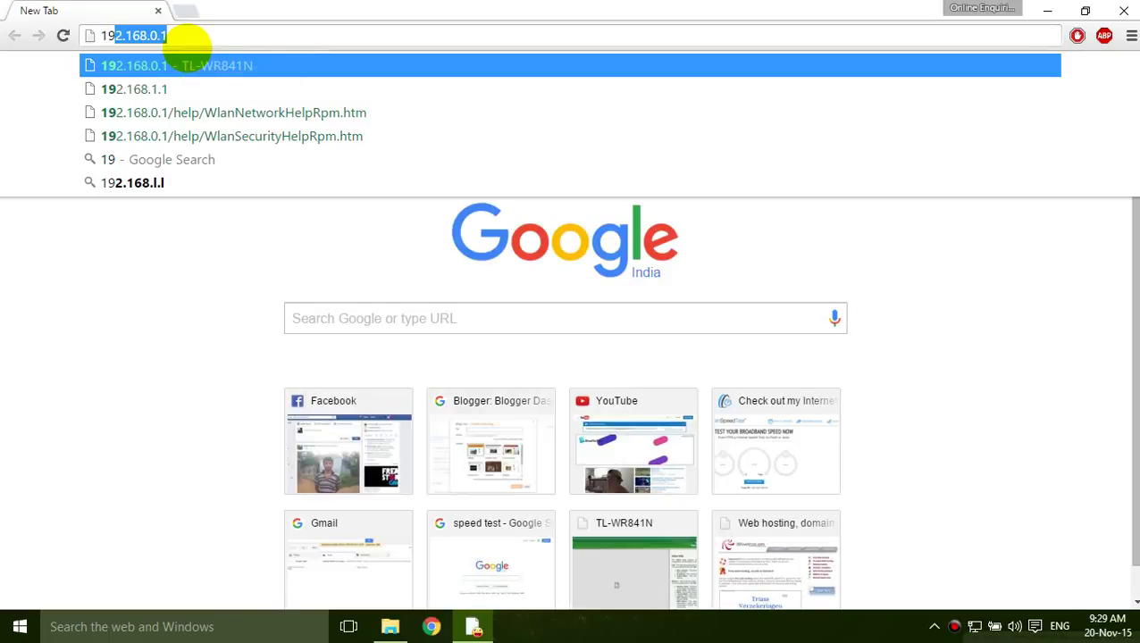
{"action": "type", "text": "8"}
{"action": "key", "text": "BackSpace"}
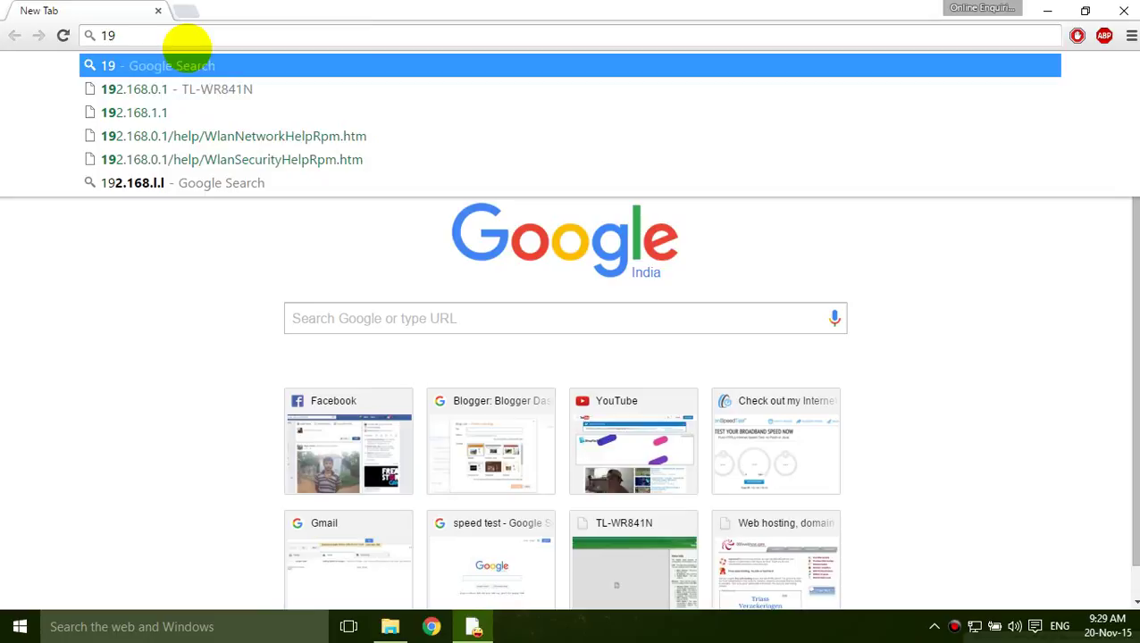
{"action": "type", "text": "2.168"}
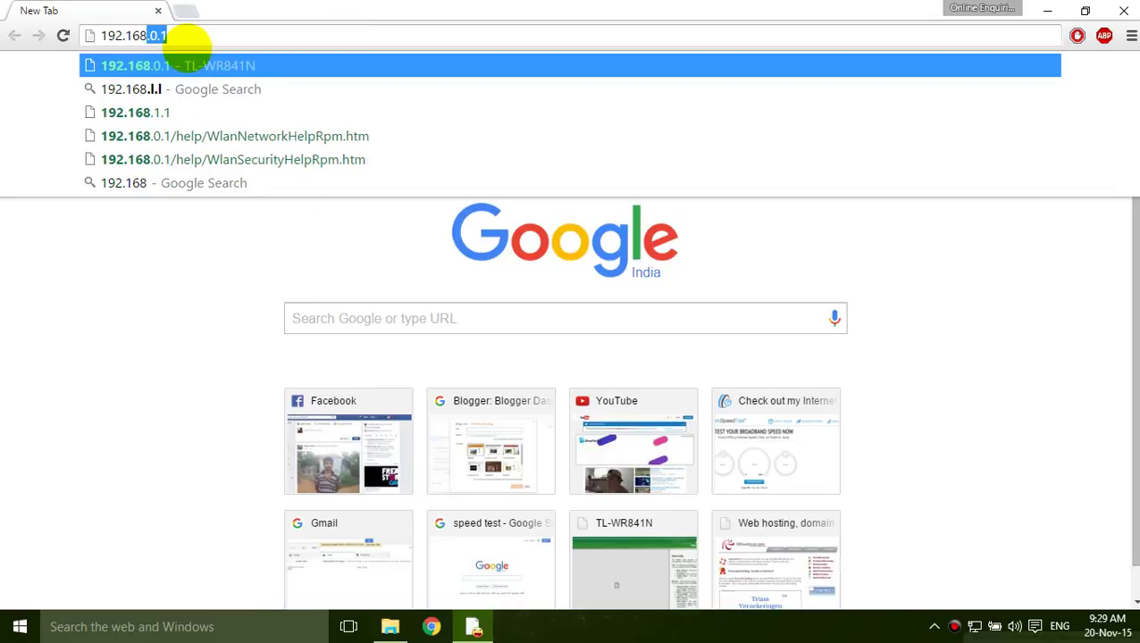
{"action": "type", "text": ".0.1"}
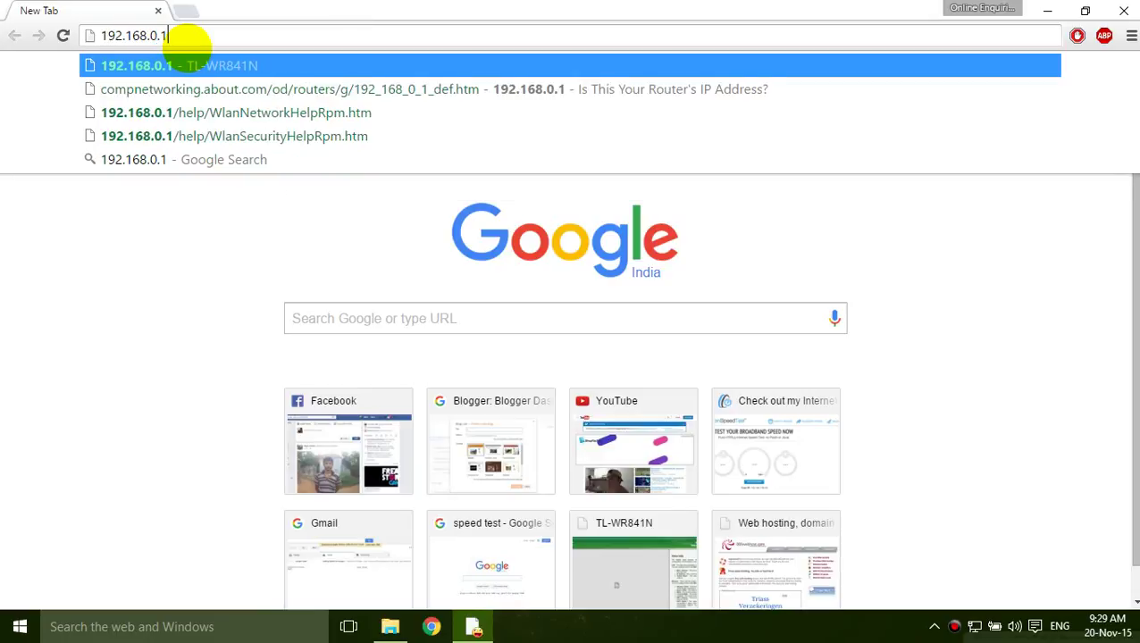
{"action": "key", "text": "Return"}
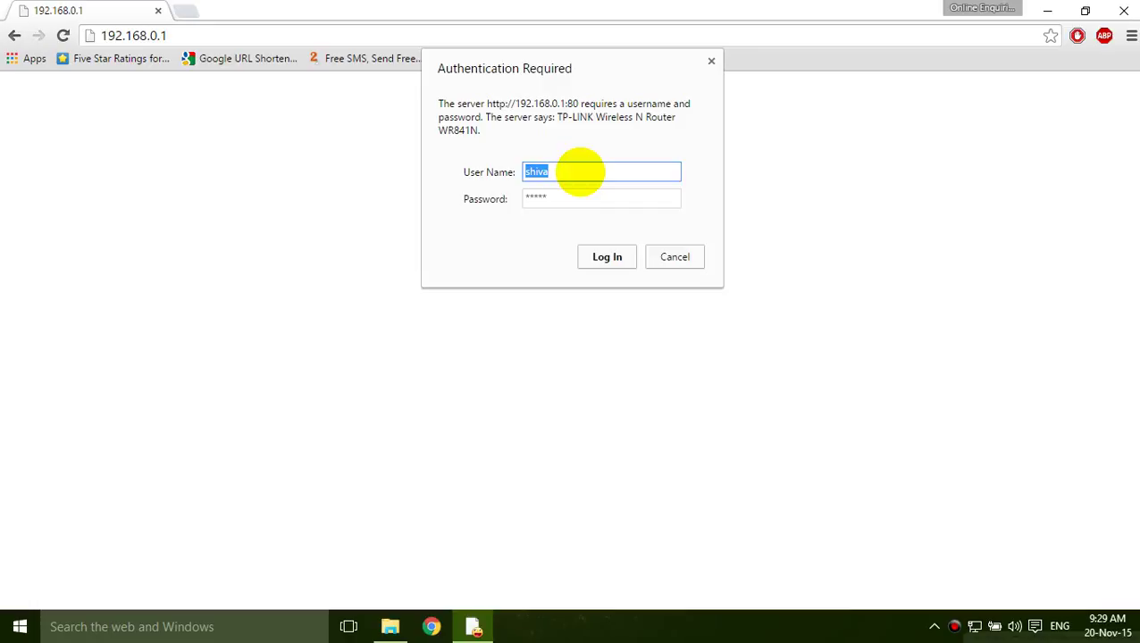
Submit the login credentials and go to the Wireless settings page
{"action": "key", "text": "Return"}
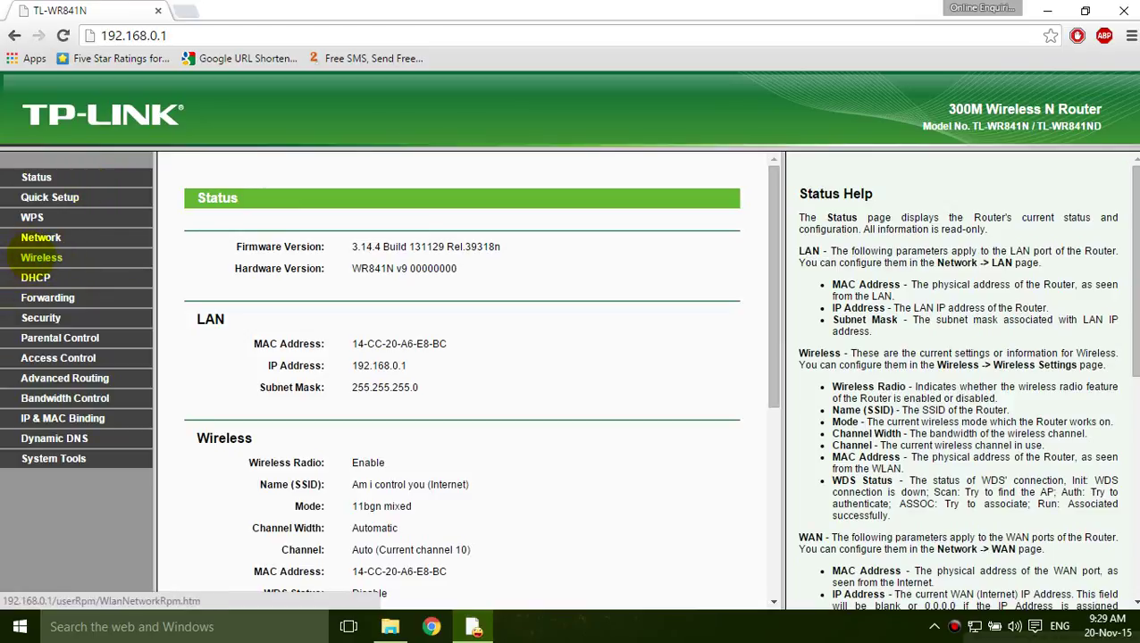
{"action": "left_click", "coordinate": [42, 257]}
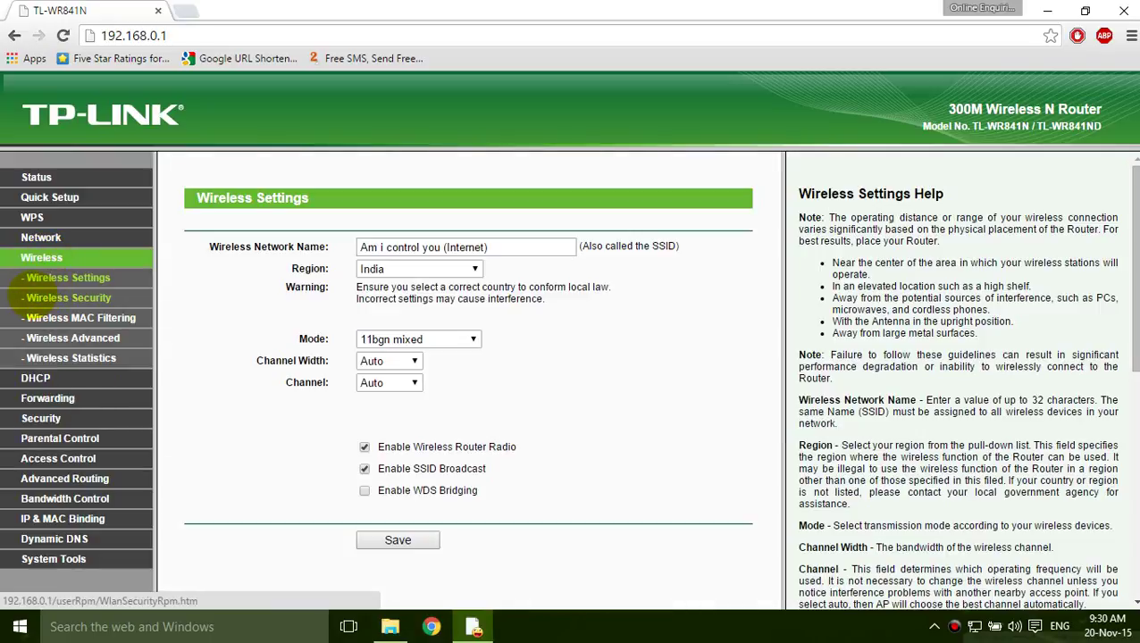
On the Wireless Security page, switch to WPA/WPA2-Personal security
{"action": "left_click", "coordinate": [69, 298]}
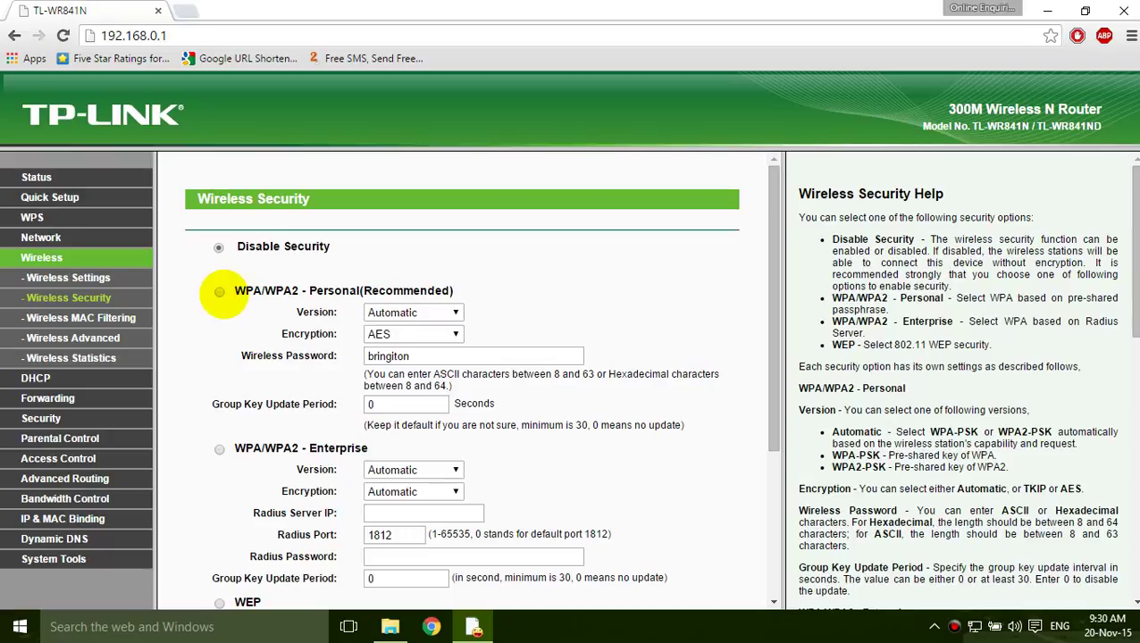
{"action": "left_click", "coordinate": [219, 292]}
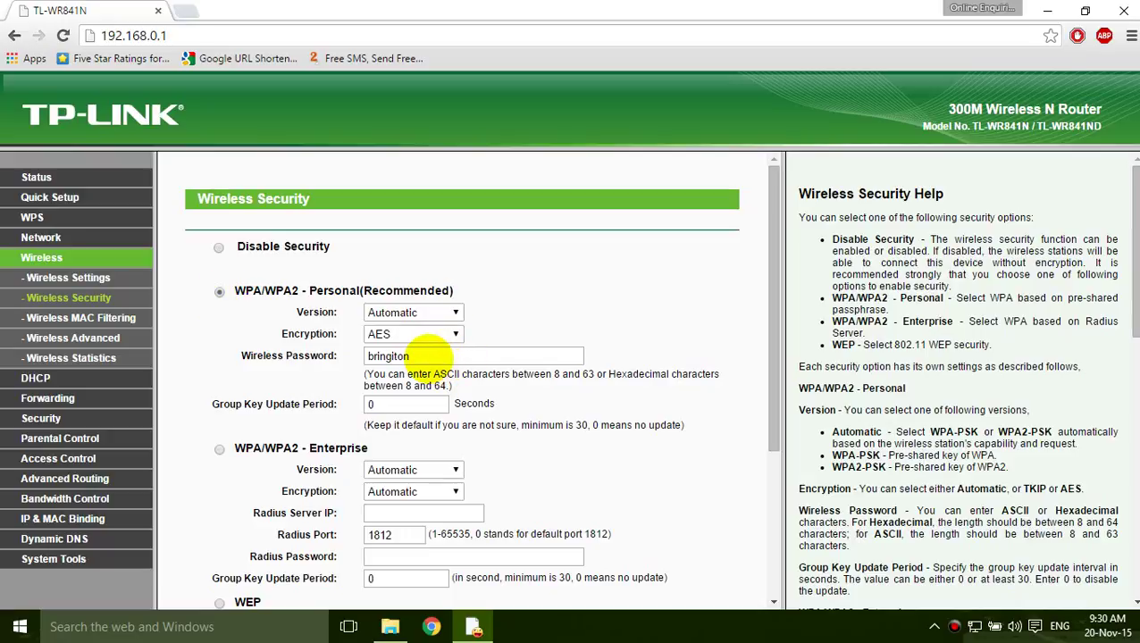
{"action": "left_click", "coordinate": [425, 355]}
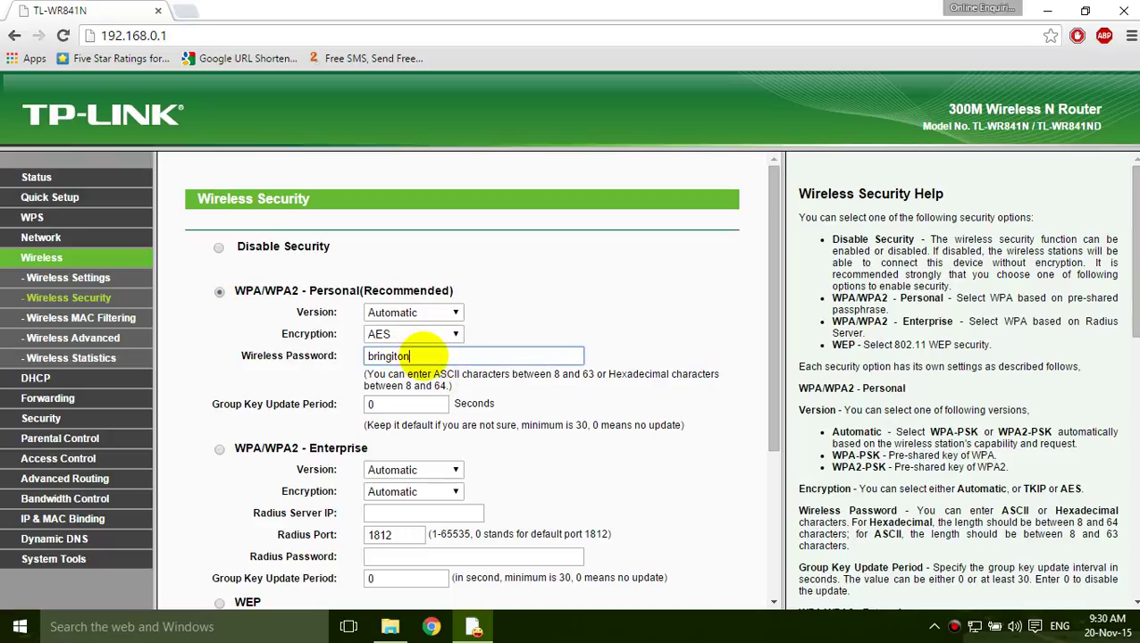
Replace the old wireless password with the new one and save the settings
{"action": "left_click_drag", "start_coordinate": [382, 355], "coordinate": [318, 356]}
{"action": "left_click", "coordinate": [295, 355]}
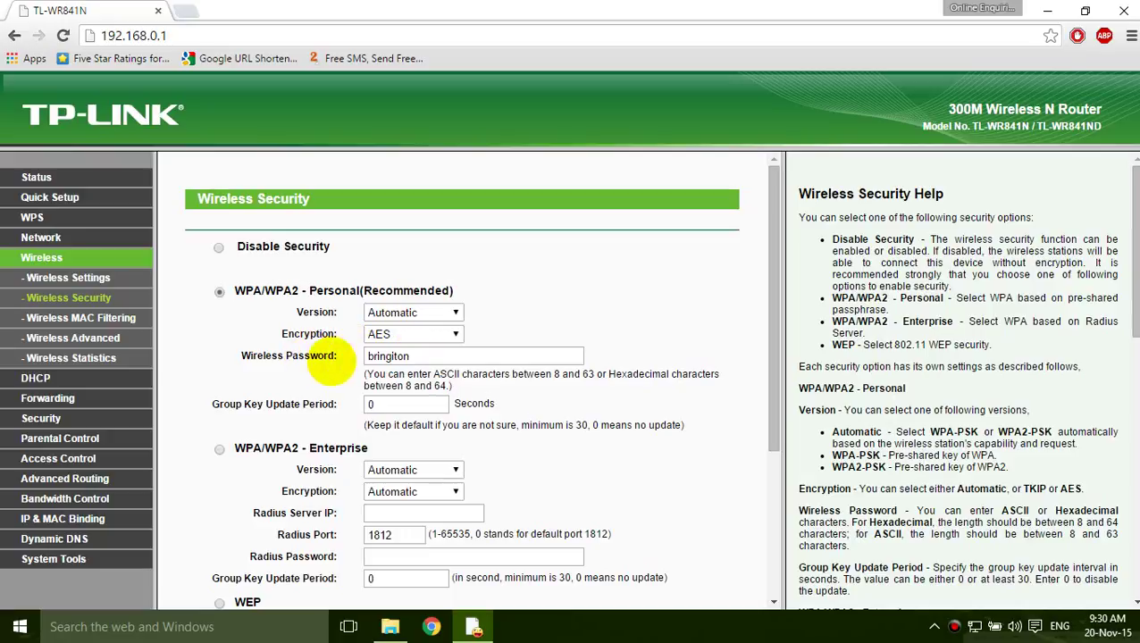
{"action": "scroll", "coordinate": [360, 364], "scroll_direction": "down", "scroll_amount": 3}
{"action": "scroll", "coordinate": [279, 407], "scroll_direction": "up", "scroll_amount": 2}
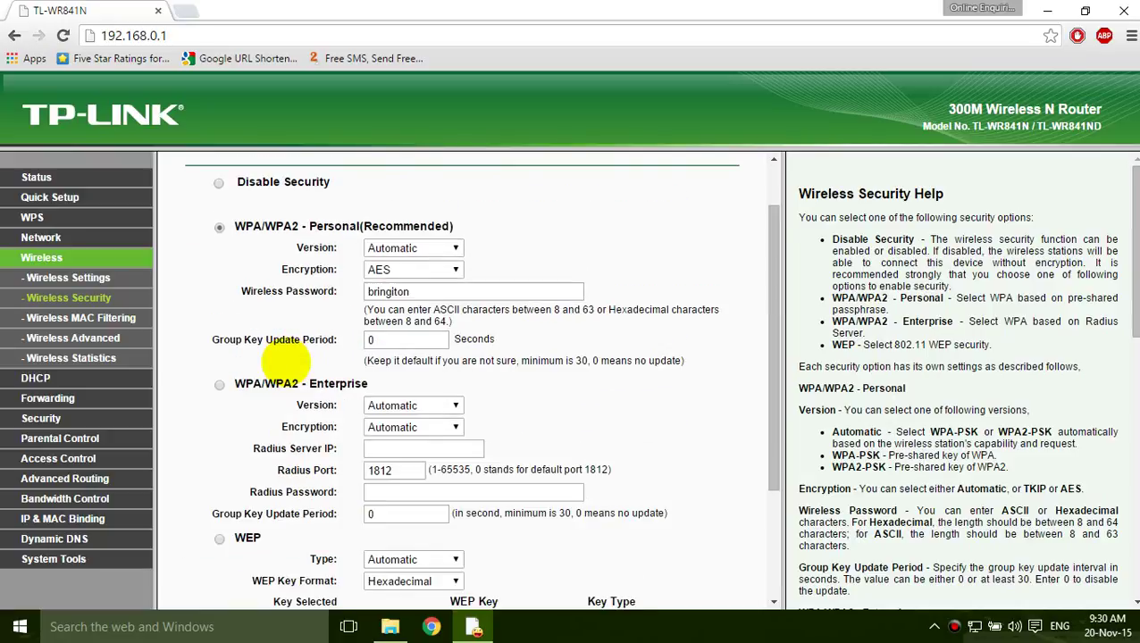
{"action": "scroll", "coordinate": [283, 358], "scroll_direction": "up", "scroll_amount": 1}
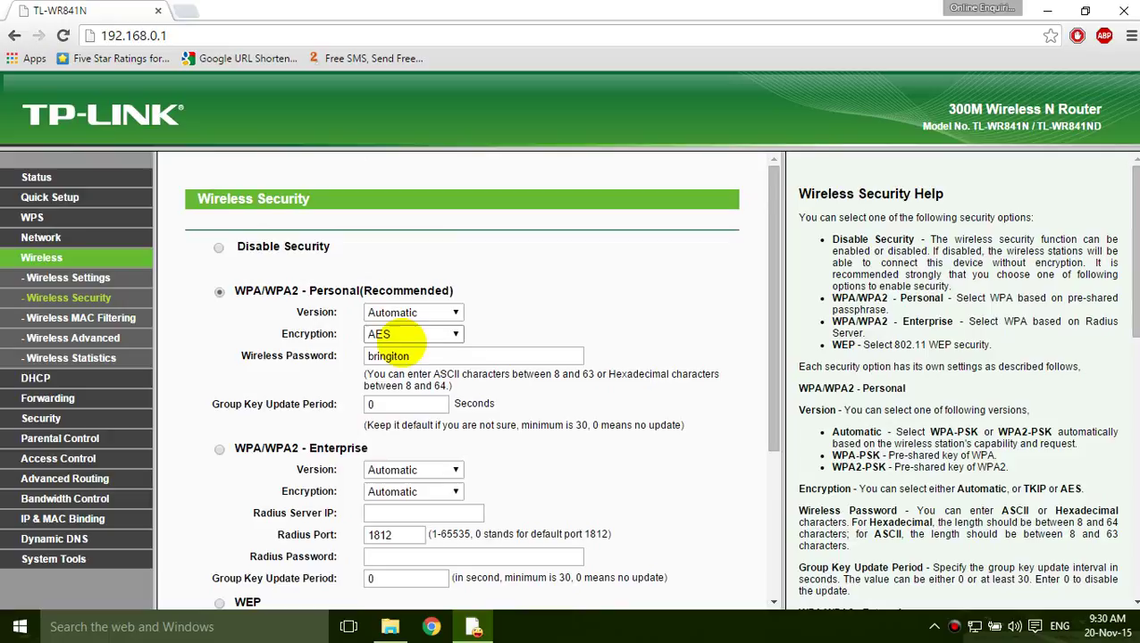
{"action": "left_click_drag", "start_coordinate": [436, 357], "coordinate": [227, 367]}
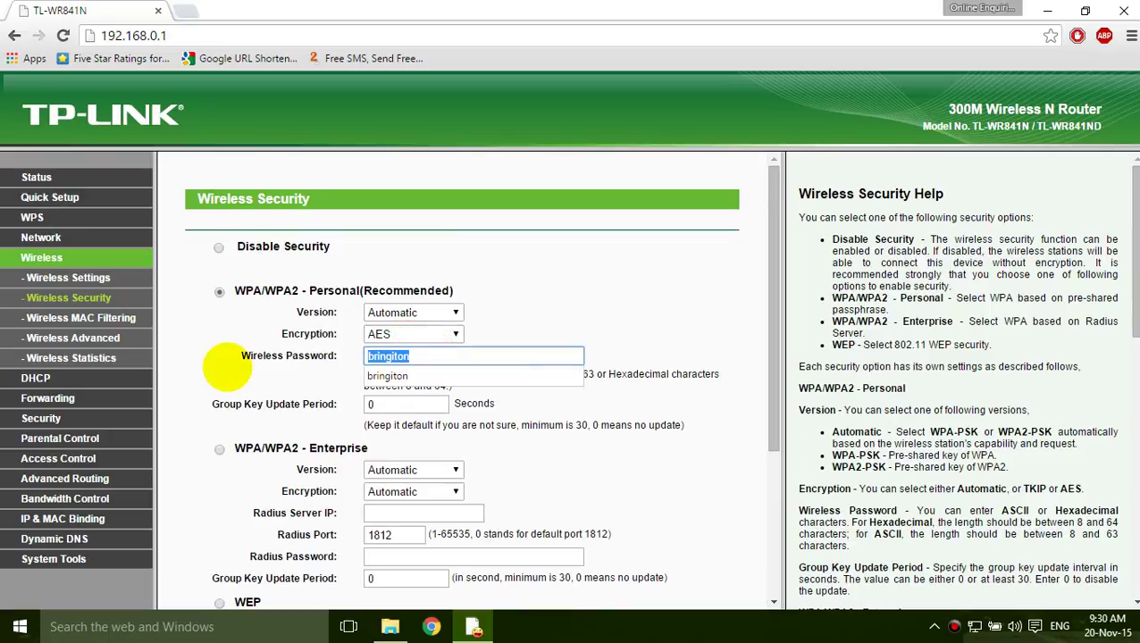
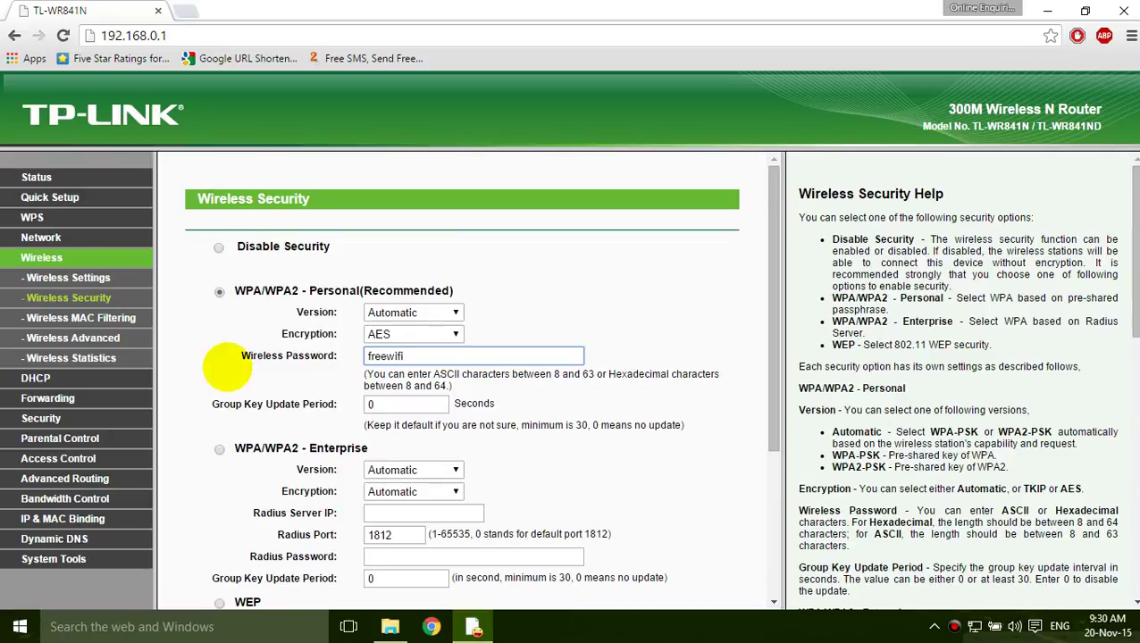
{"action": "scroll", "coordinate": [227, 368], "scroll_direction": "down", "scroll_amount": 4}
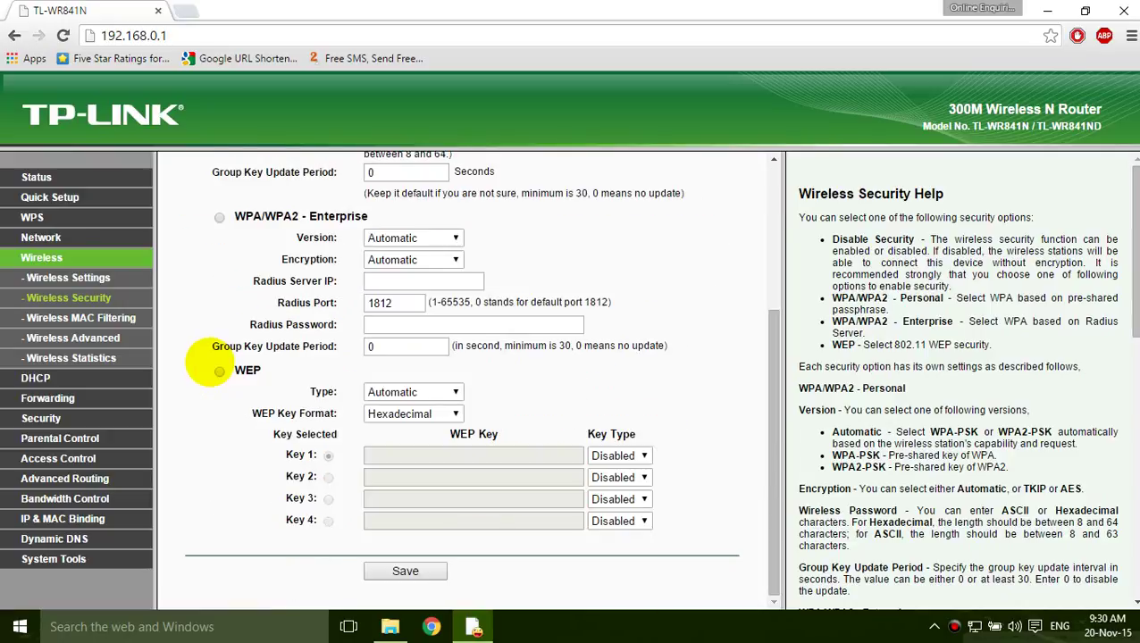
{"action": "left_click", "coordinate": [382, 571]}
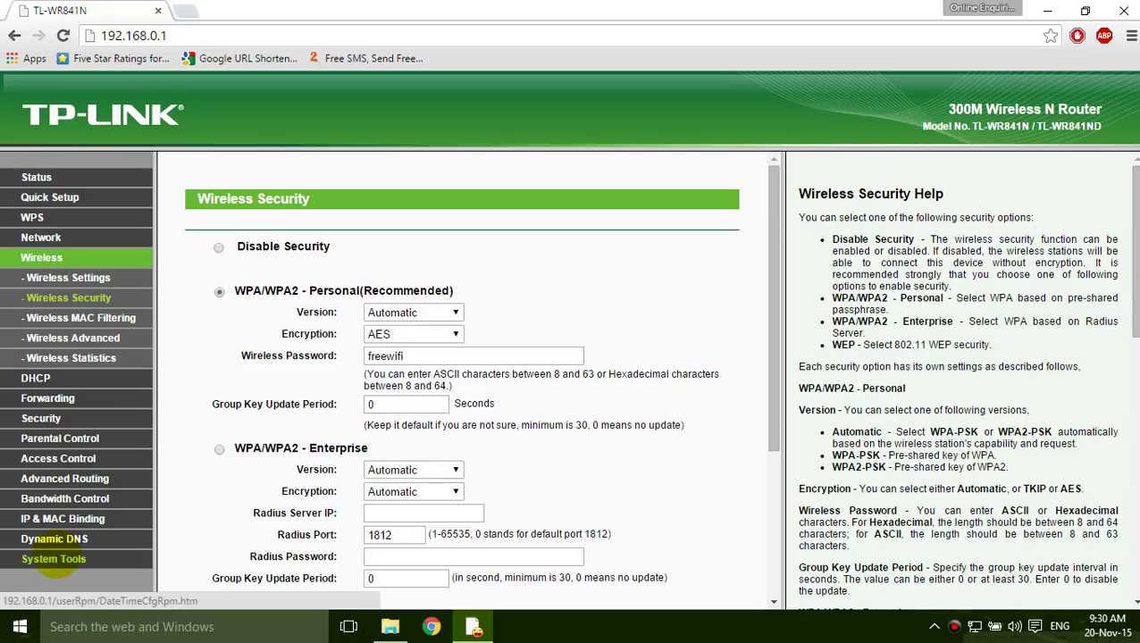
Go to System Tools > Reboot and request a router reboot
{"action": "left_click", "coordinate": [53, 560]}
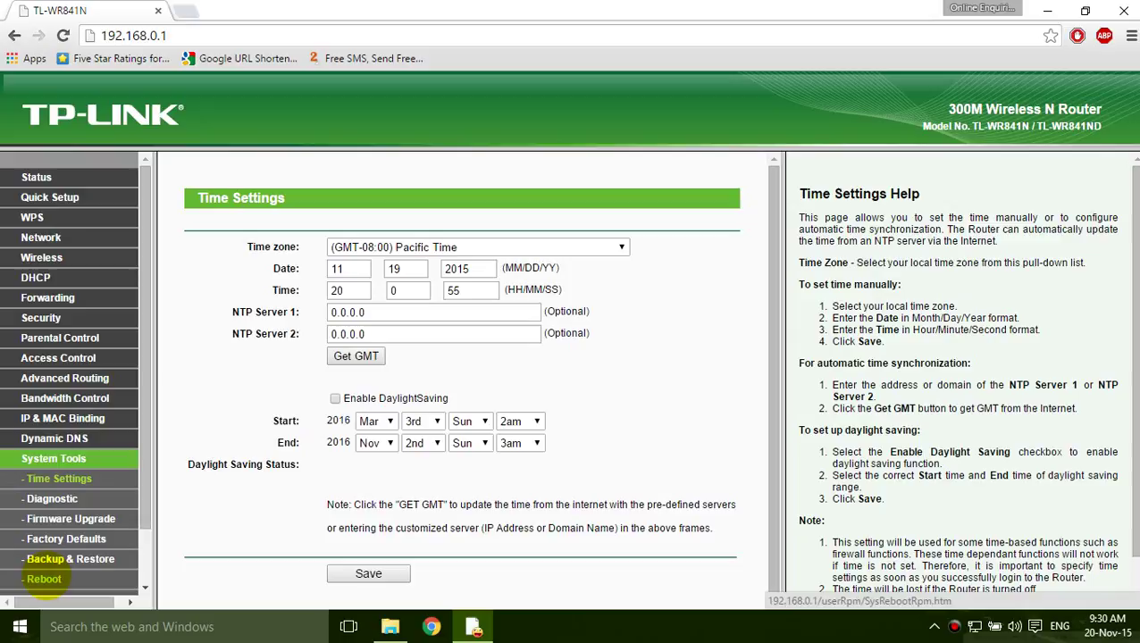
{"action": "left_click", "coordinate": [41, 579]}
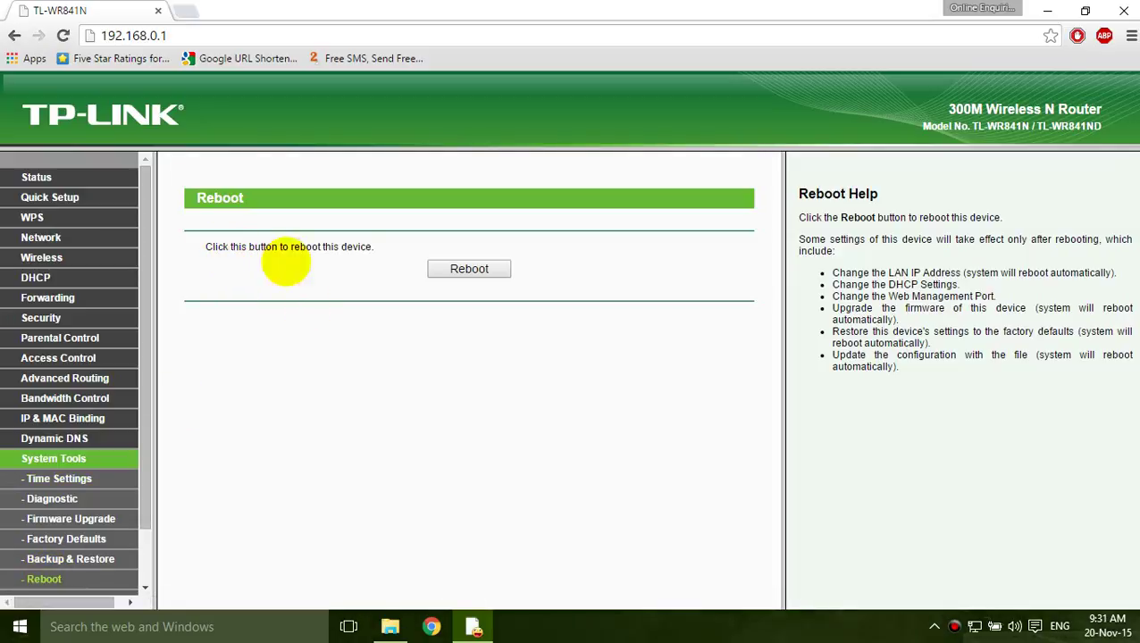
{"action": "left_click", "coordinate": [467, 268]}
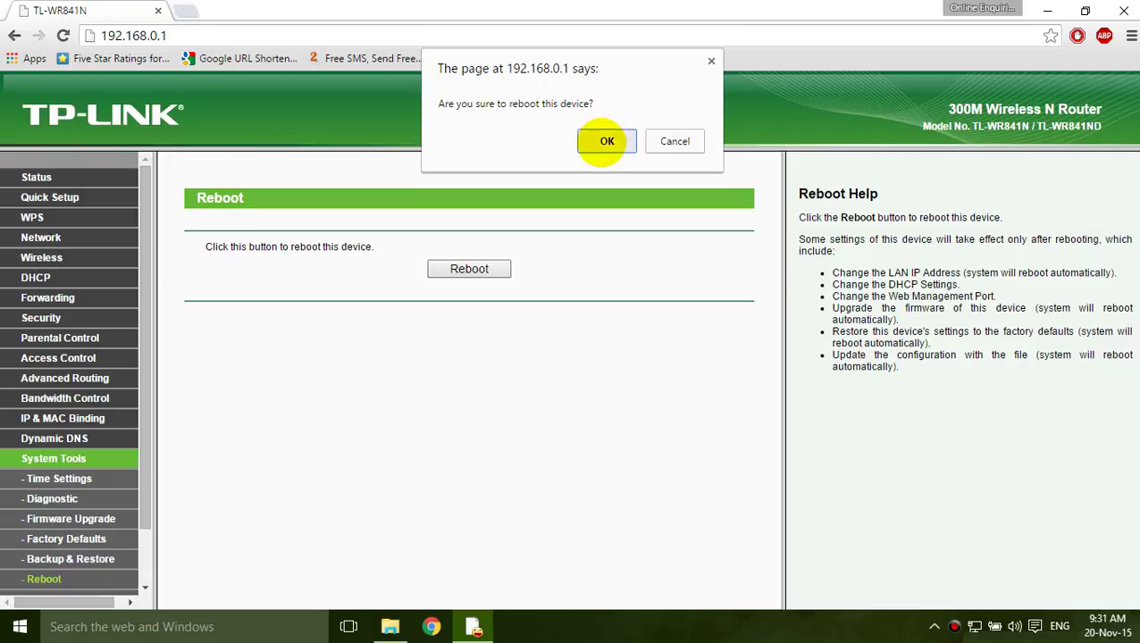
Confirm the reboot with OK and wait until the Status page returns
{"action": "left_click", "coordinate": [607, 141]}
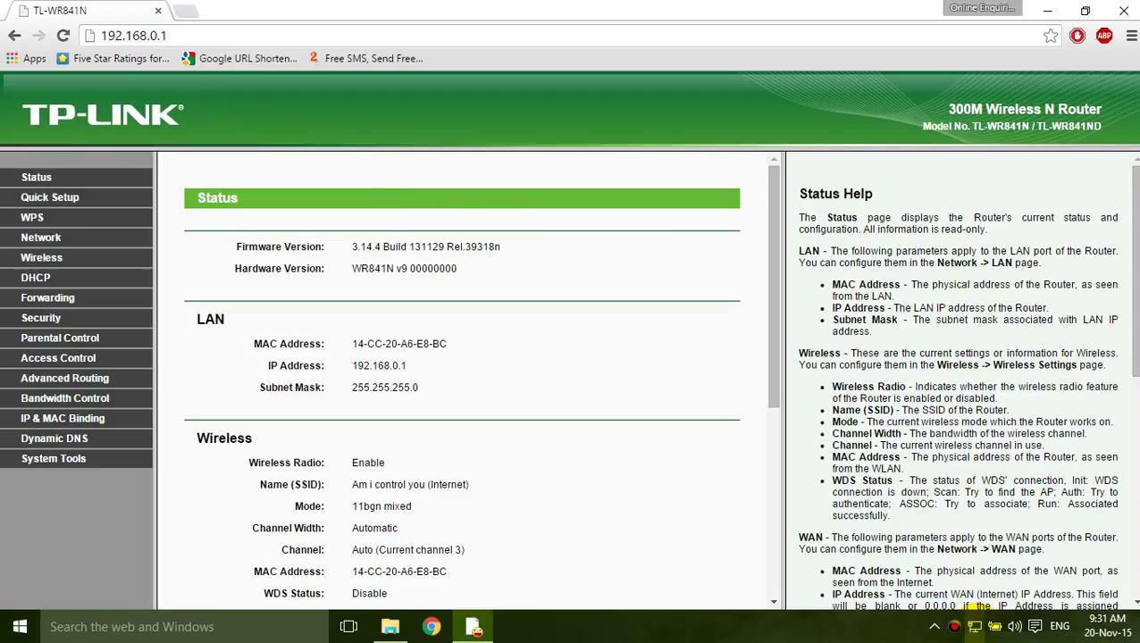
Toggle Wi-Fi off and on, then untick auto-connect for Am i control you (Internet)
{"action": "left_click", "coordinate": [974, 627]}
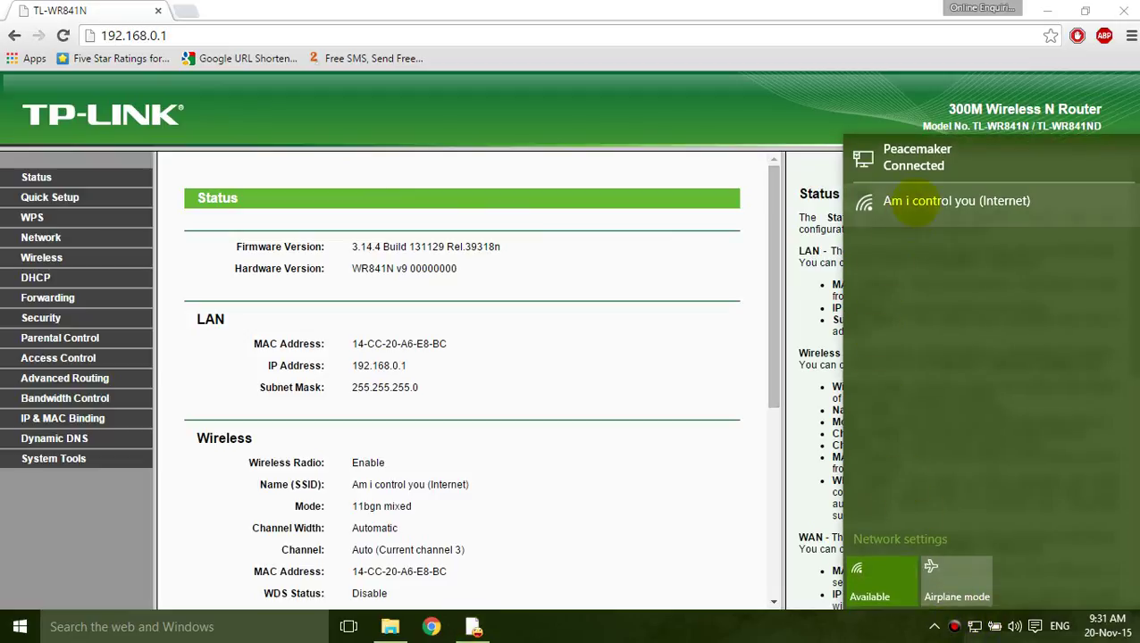
{"action": "left_click", "coordinate": [913, 202]}
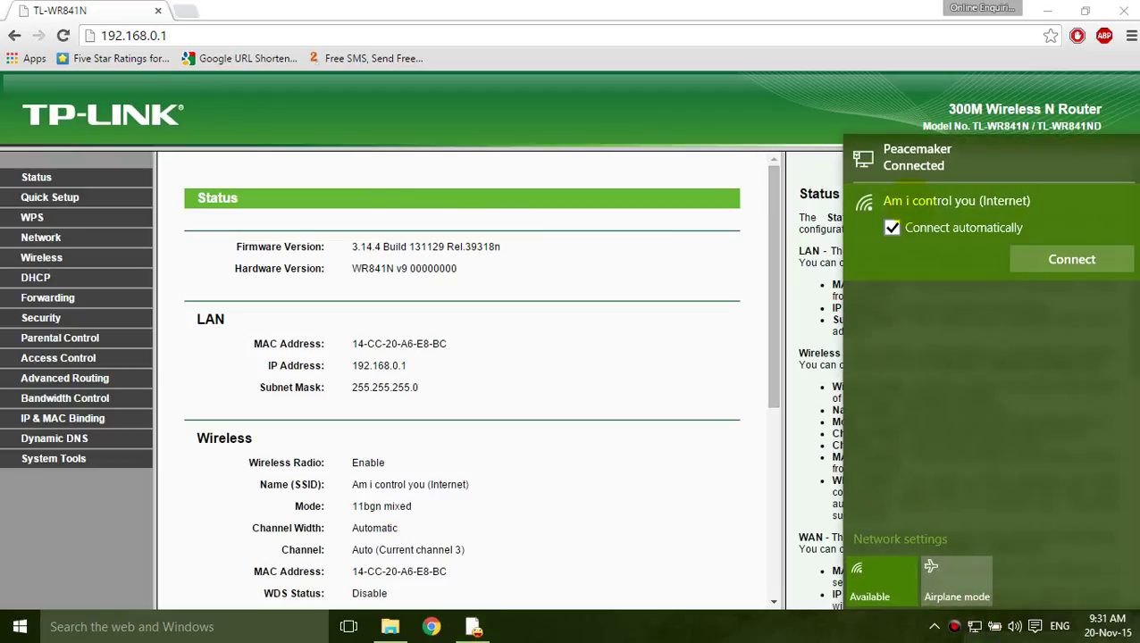
{"action": "left_click", "coordinate": [1051, 258]}
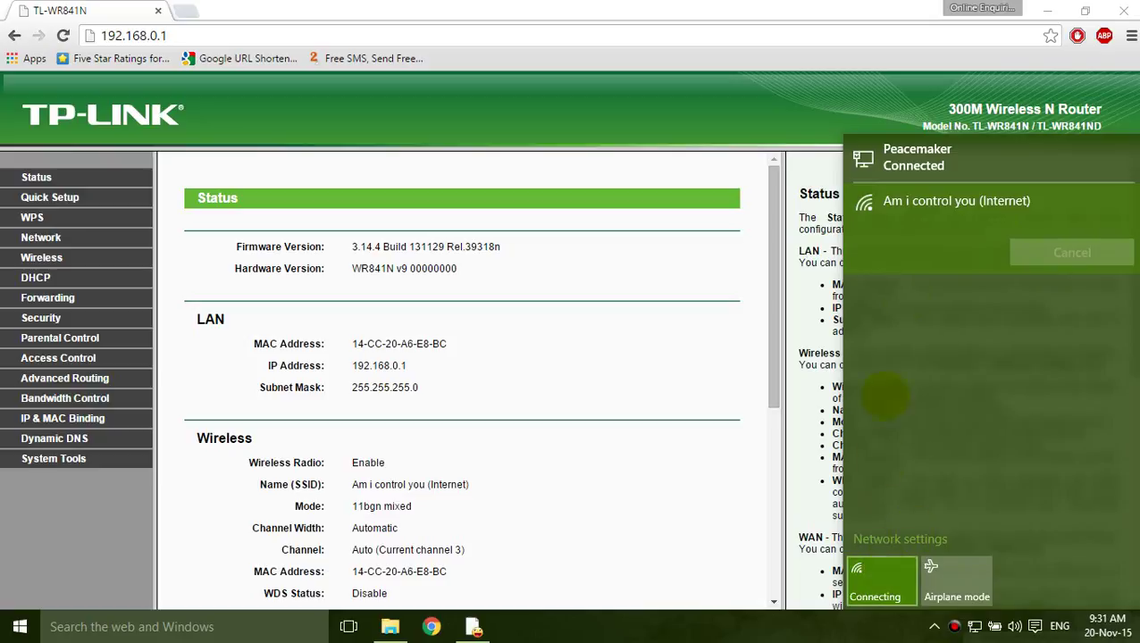
{"action": "left_click", "coordinate": [885, 581]}
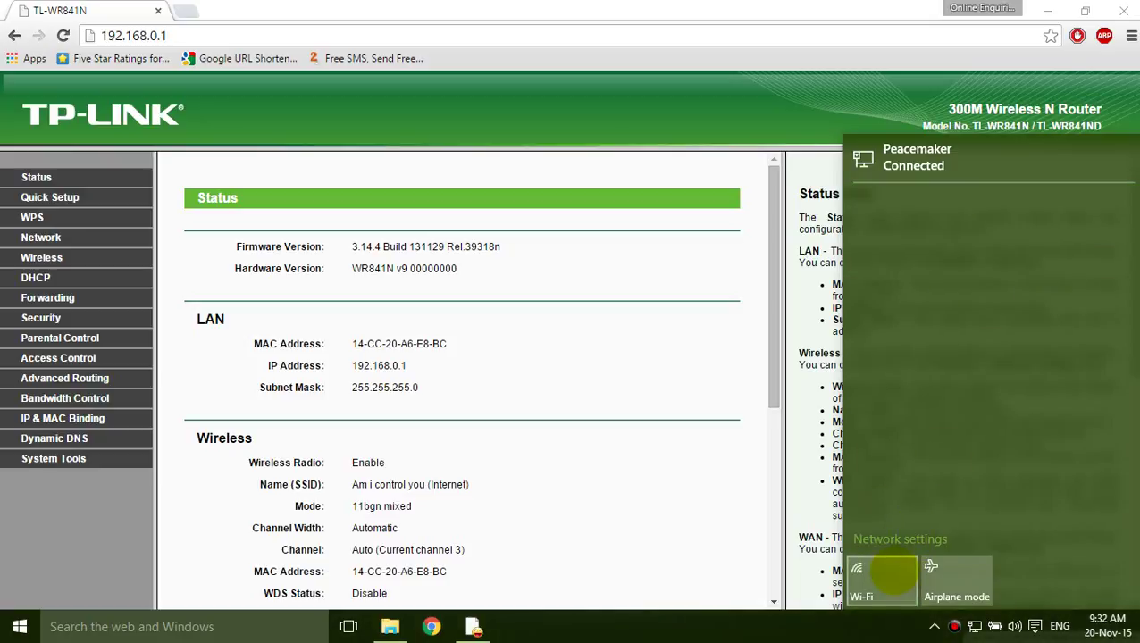
{"action": "left_click", "coordinate": [885, 581]}
{"action": "left_click", "coordinate": [952, 202]}
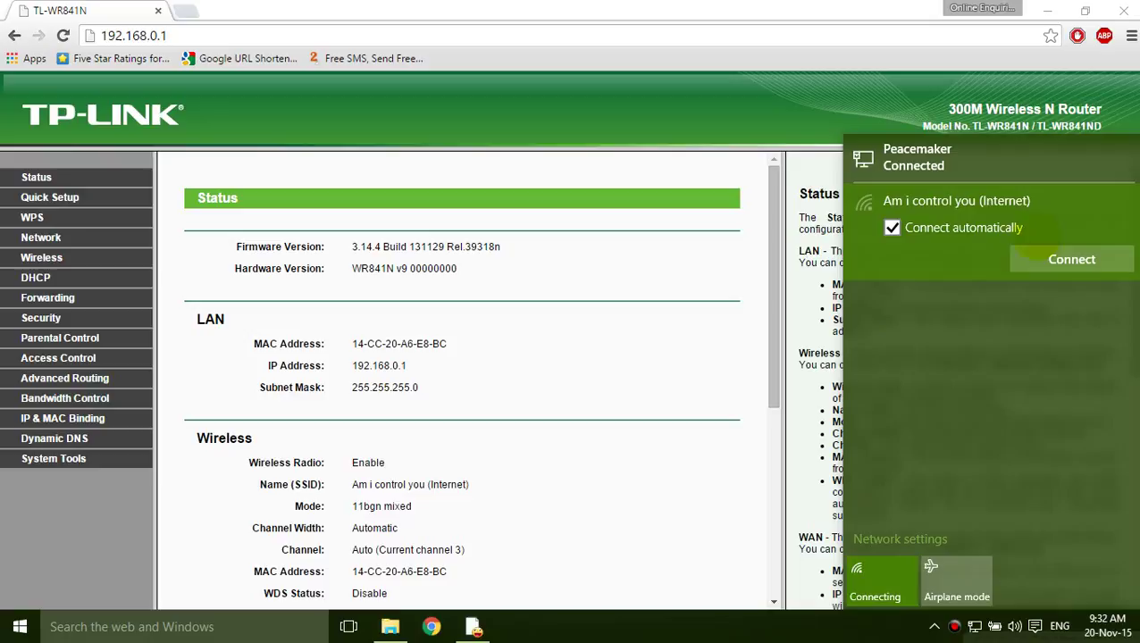
{"action": "left_click", "coordinate": [926, 227]}
Connect to Am i control you (Internet) by entering the new security key
{"action": "left_click", "coordinate": [1072, 259]}
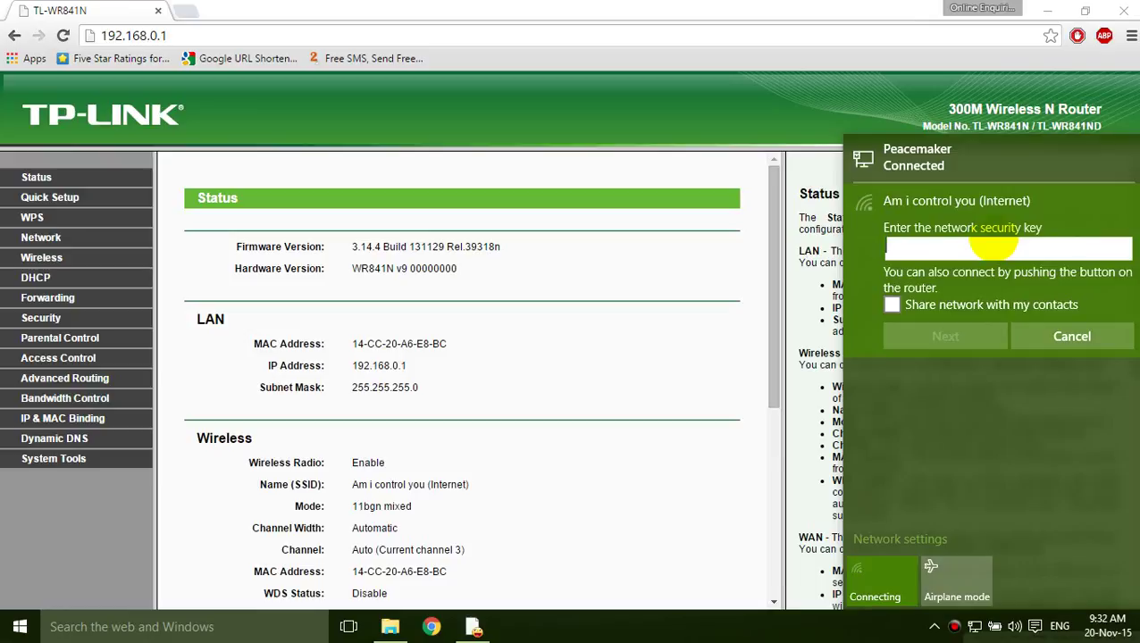
{"action": "type", "text": "••••••fi"}
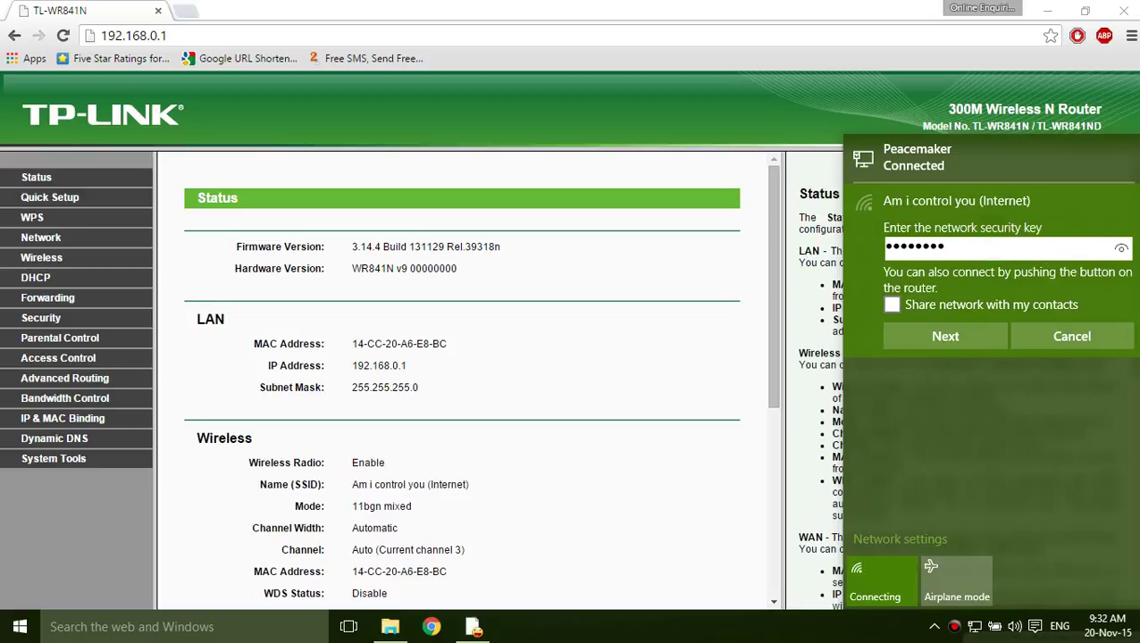
{"action": "left_click", "coordinate": [1120, 248]}
{"action": "left_click", "coordinate": [947, 336]}
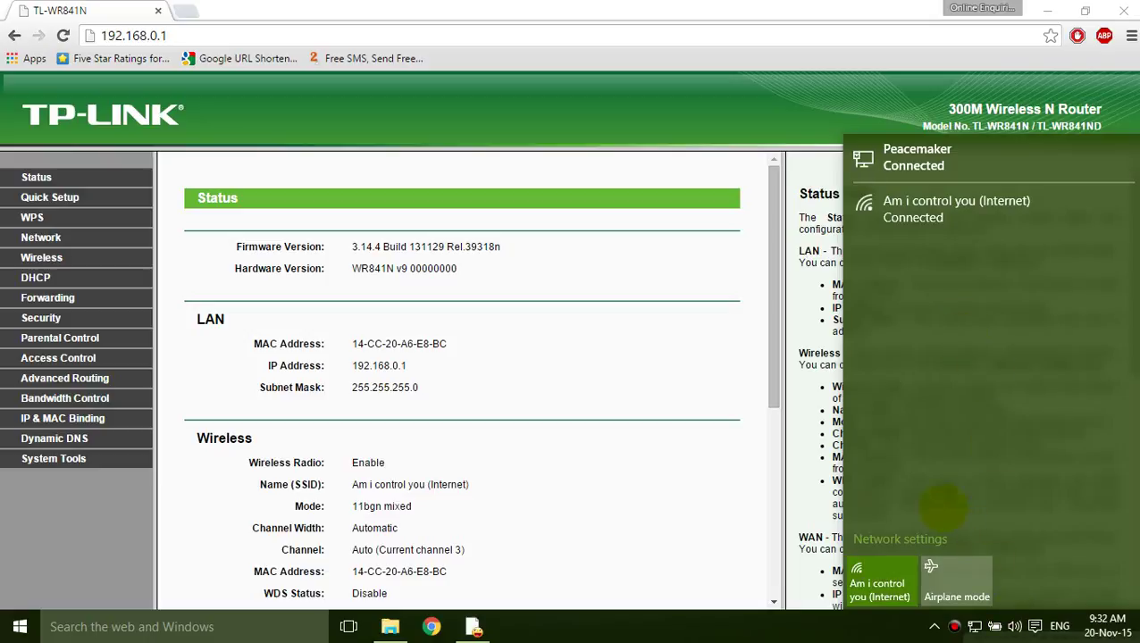
{"action": "left_click", "coordinate": [795, 565]}
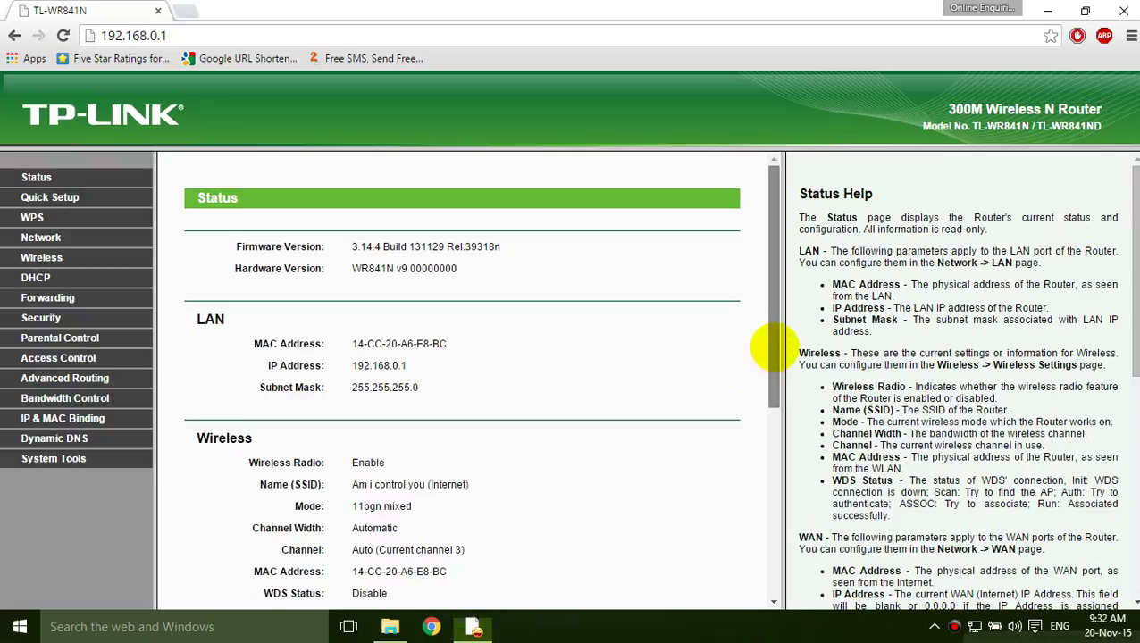
{"action": "left_click_drag", "start_coordinate": [776, 356], "coordinate": [777, 384]}
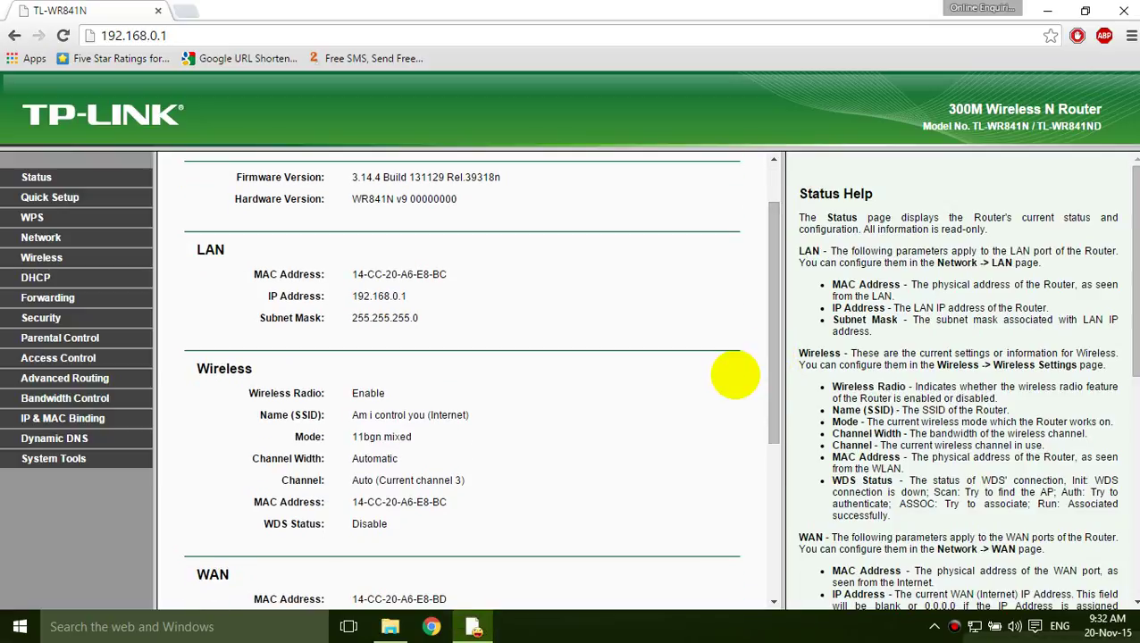
{"action": "mouse_move", "coordinate": [471, 611]}
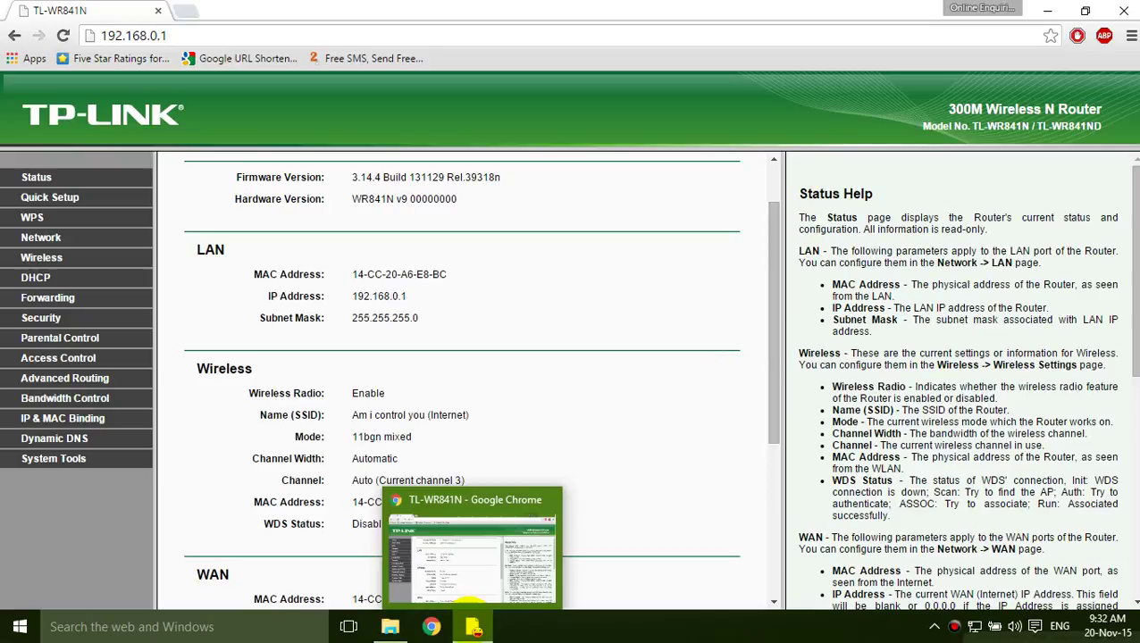